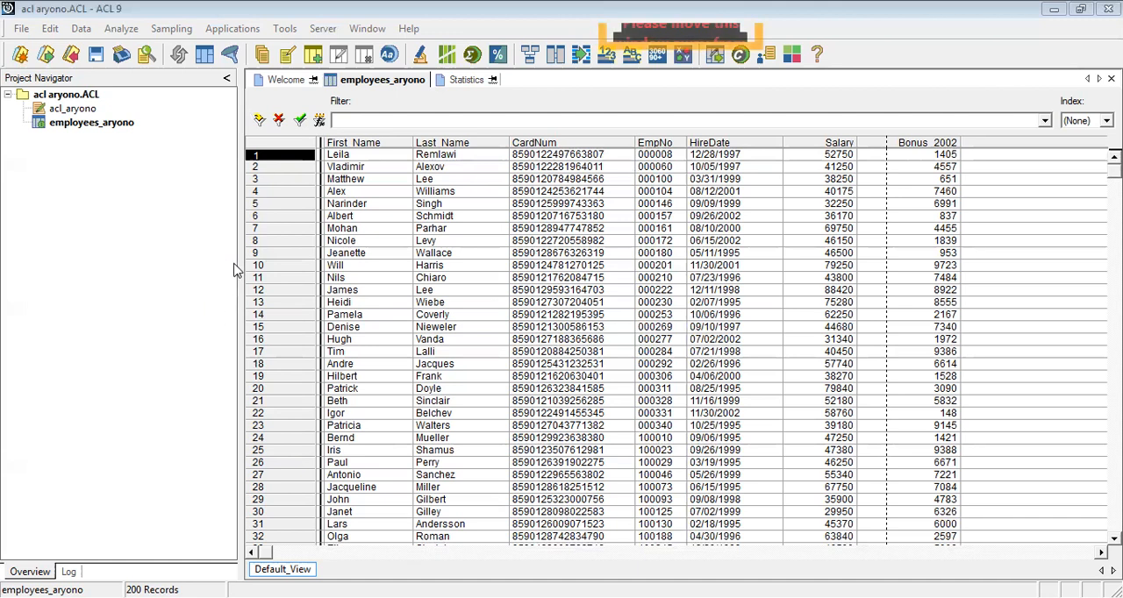
Open the Statistics command for the employees_aryono table and move its dialog clear of the first records.
left_click(122, 29)
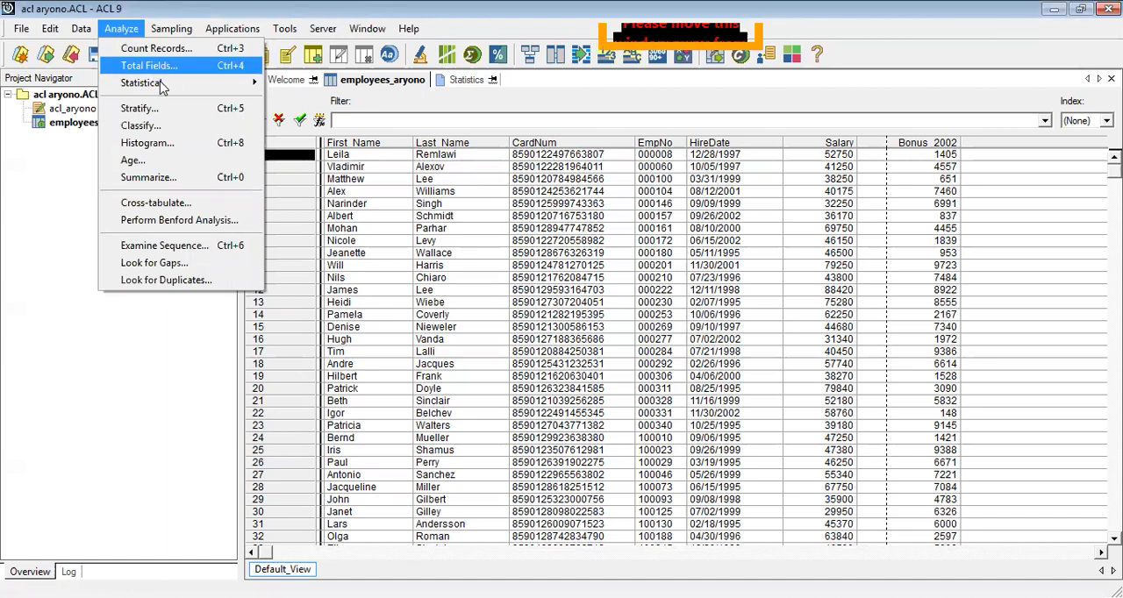
mouse_move(166, 87)
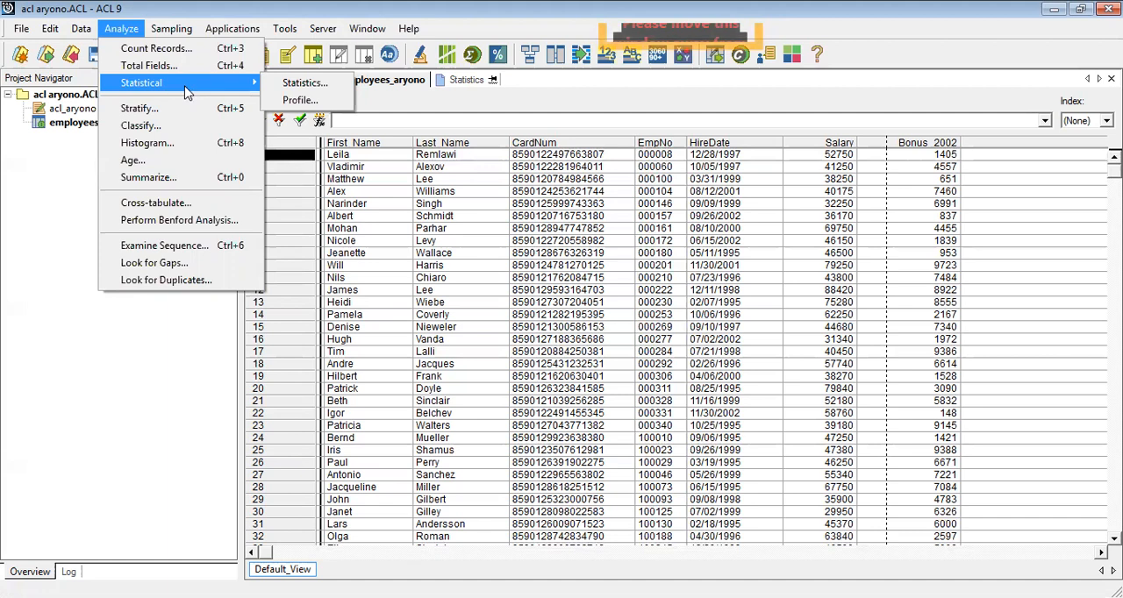
left_click(295, 88)
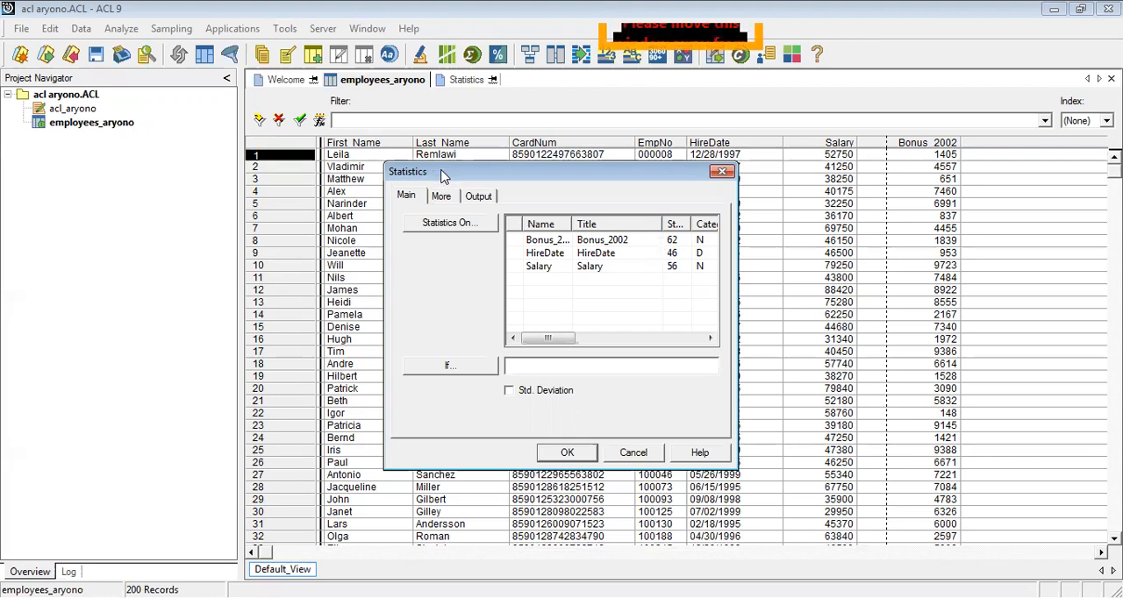
left_click_drag(443, 175, 499, 307)
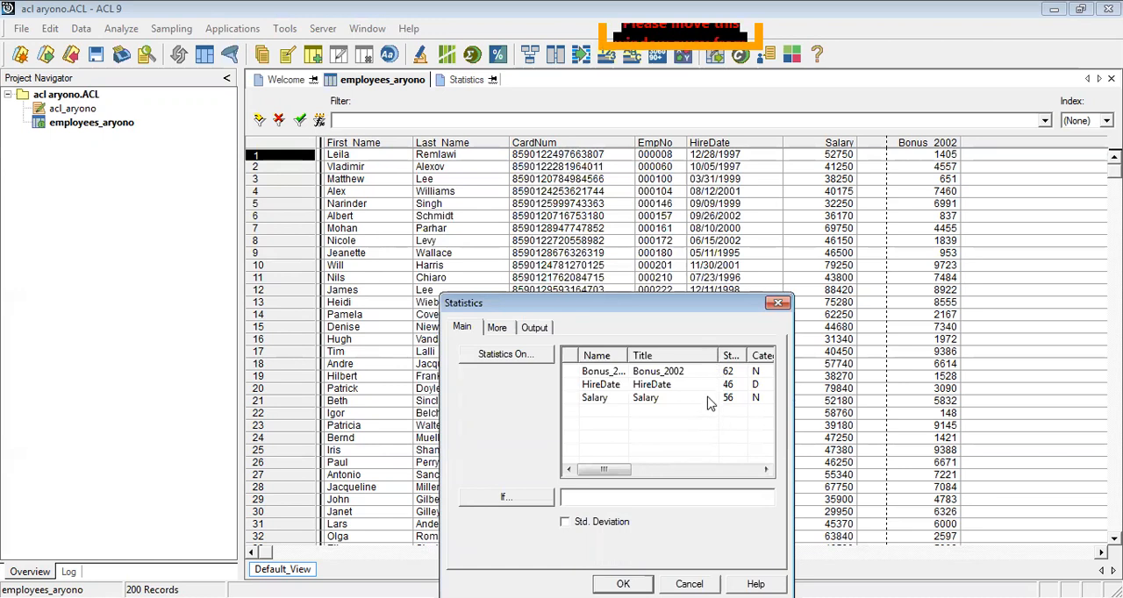
Try Bonus_2002, HireDate and Salary one at a time as the statistics field, ending with HireDate selected.
left_click(610, 383)
left_click(610, 401)
left_click(609, 371)
left_click(609, 385)
left_click(607, 399)
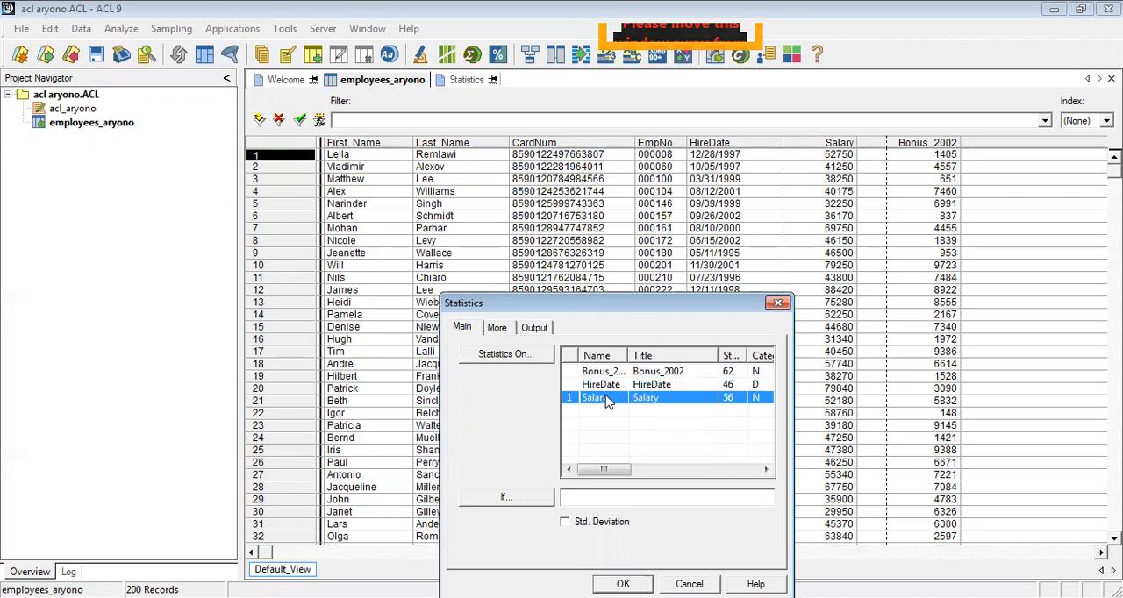
left_click(608, 386)
left_click(607, 375)
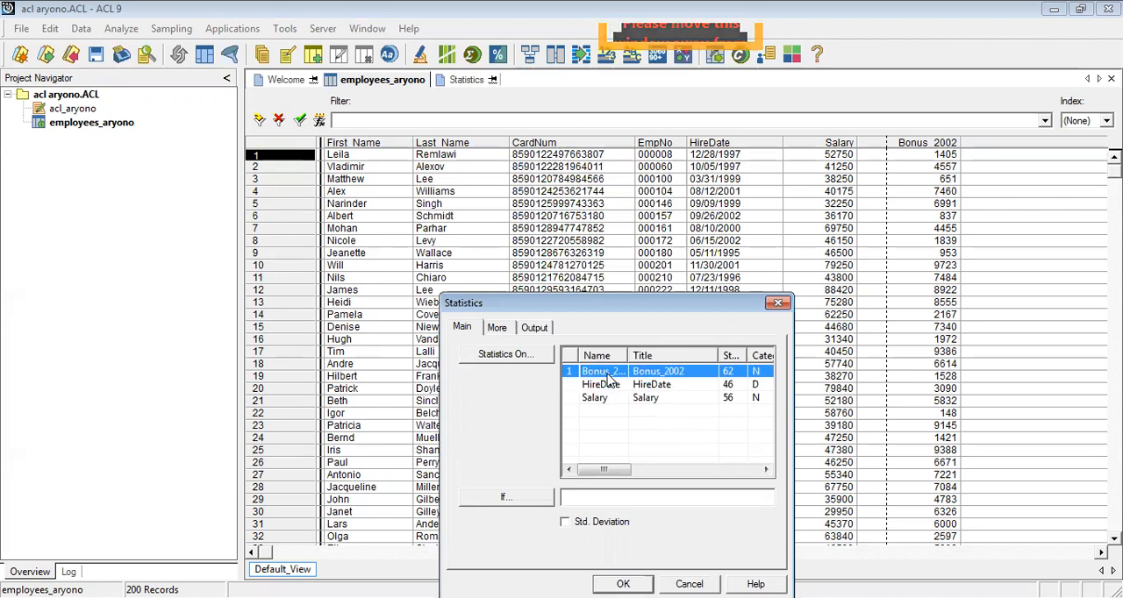
left_click(609, 387)
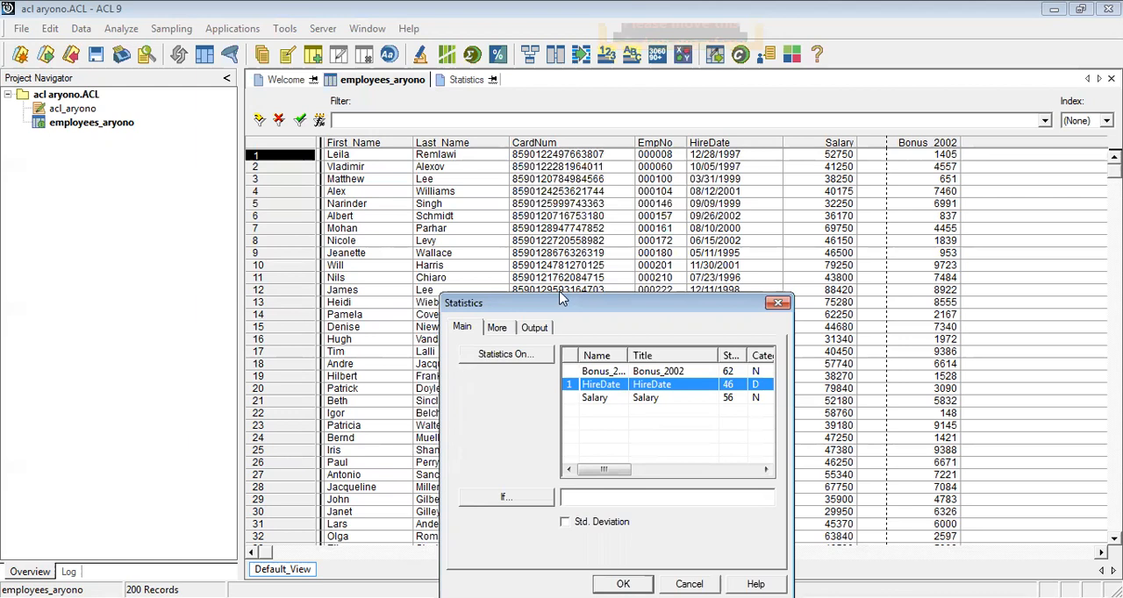
left_click_drag(561, 300, 559, 215)
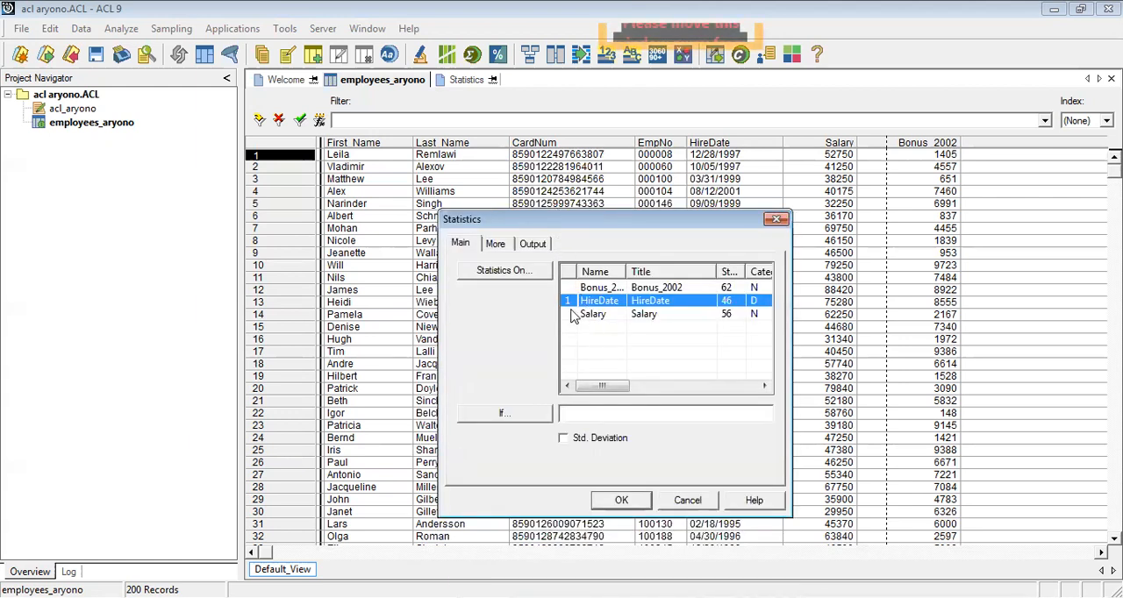
In the detailed field selection for the statistics, remove HireDate and add all available fields: Bonus_2002, HireDate and Salary.
left_click(526, 272)
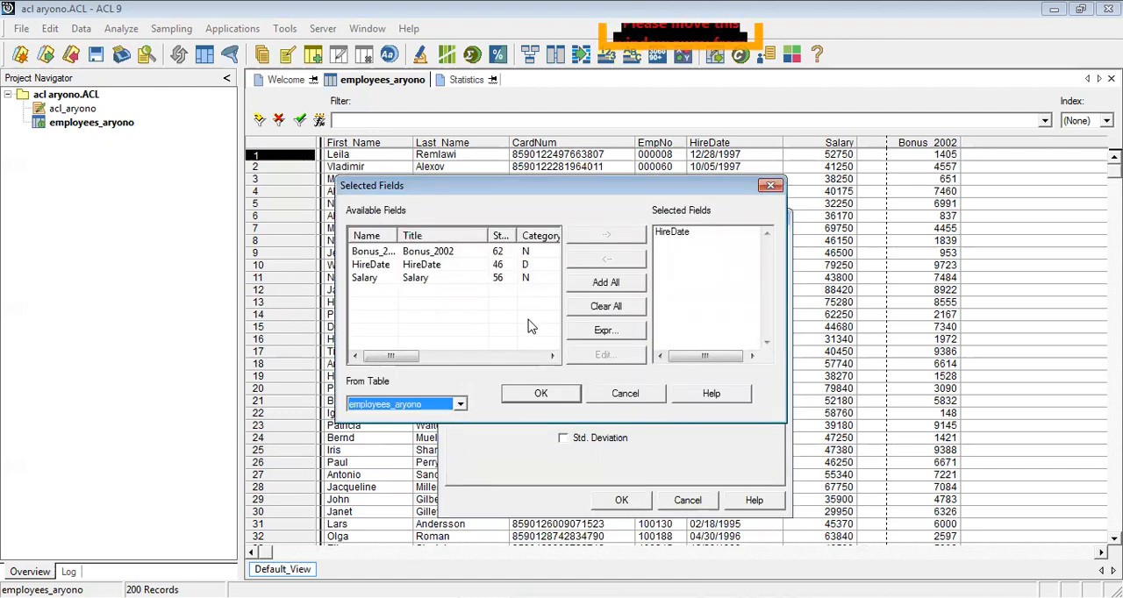
left_click(672, 232)
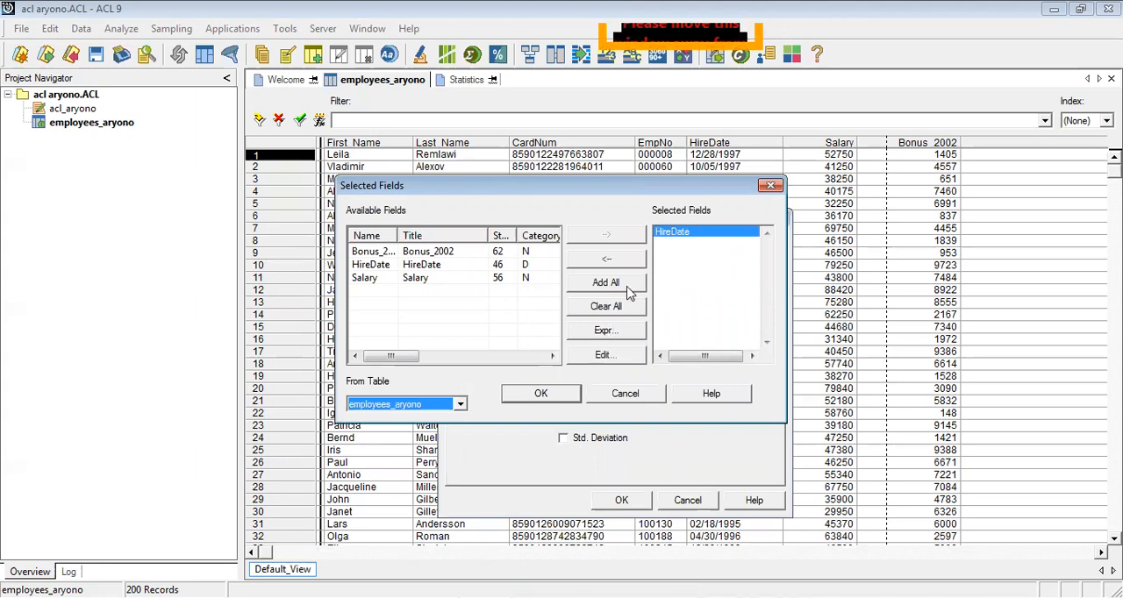
left_click(607, 259)
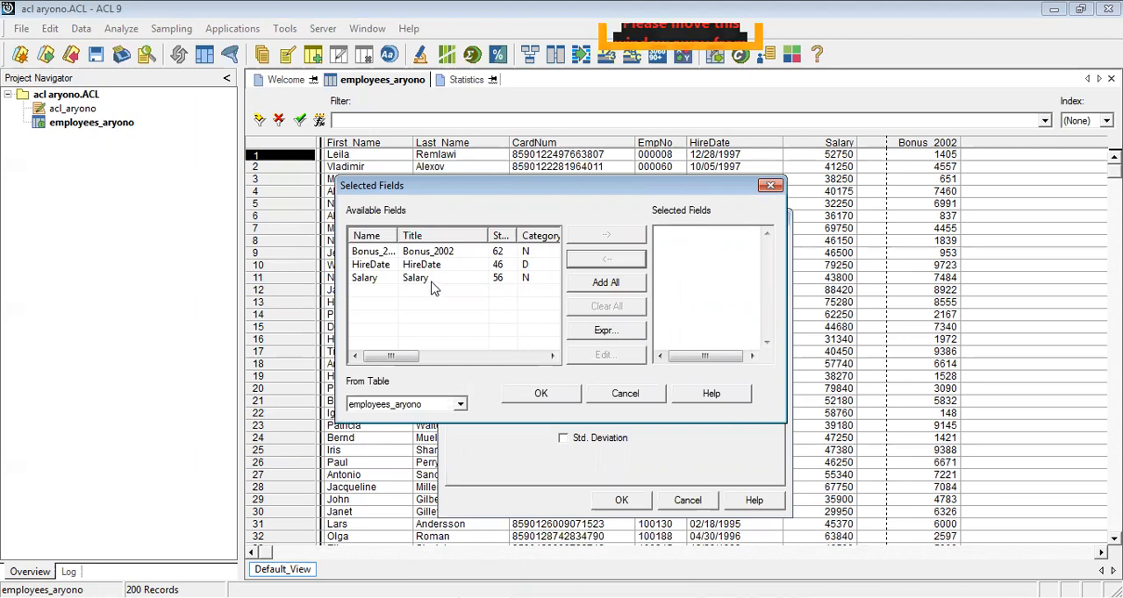
left_click(581, 286)
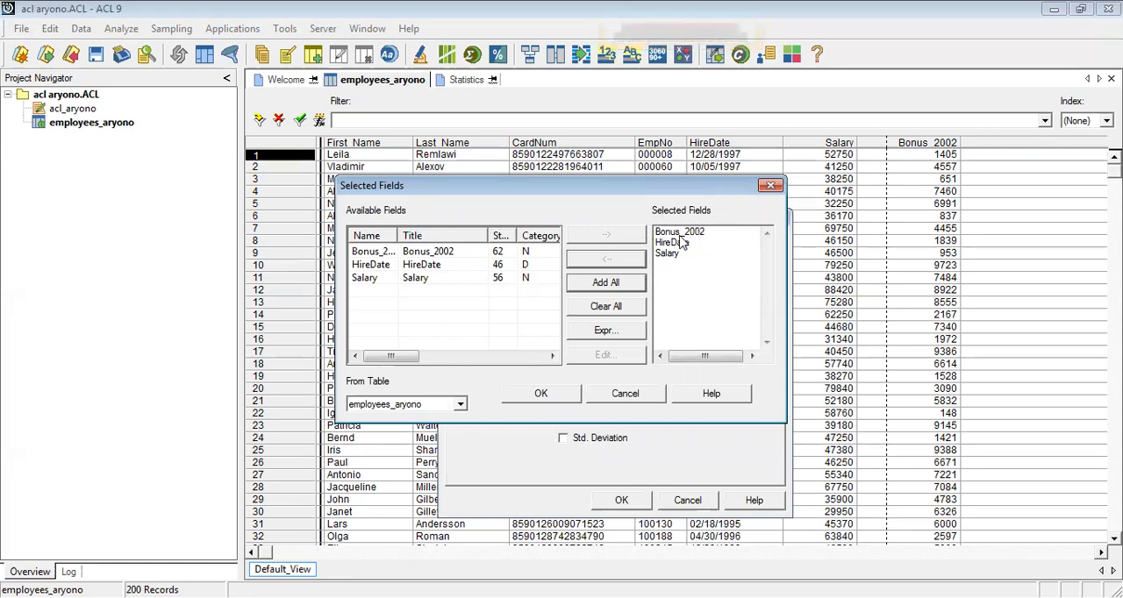
Try selecting only Salary for the statistics, and restore the selection of all available fields.
left_click(635, 309)
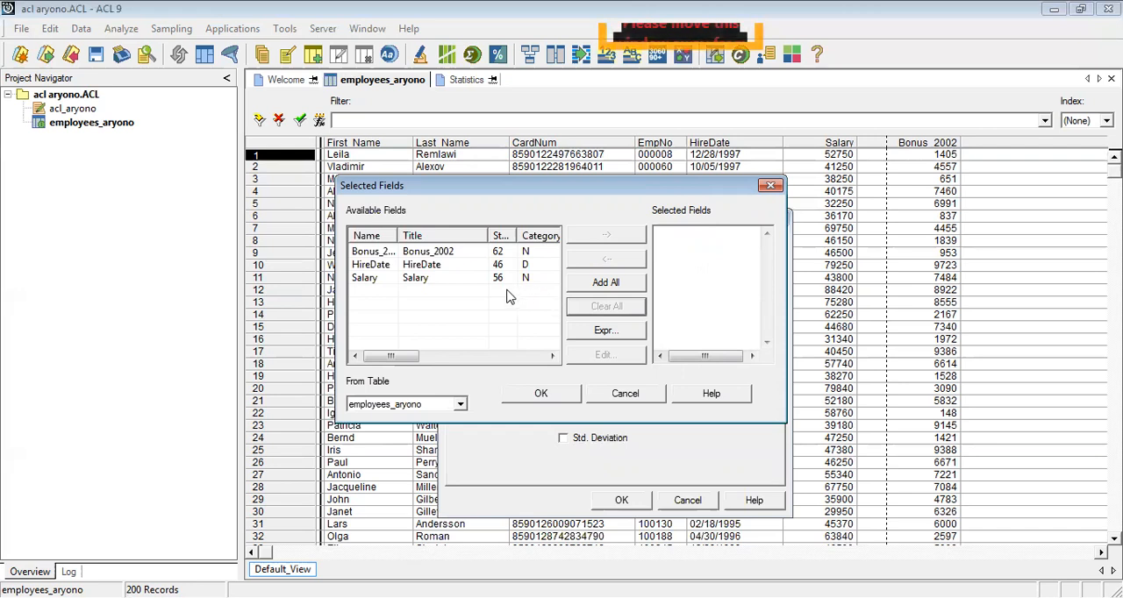
left_click(427, 279)
left_click(593, 236)
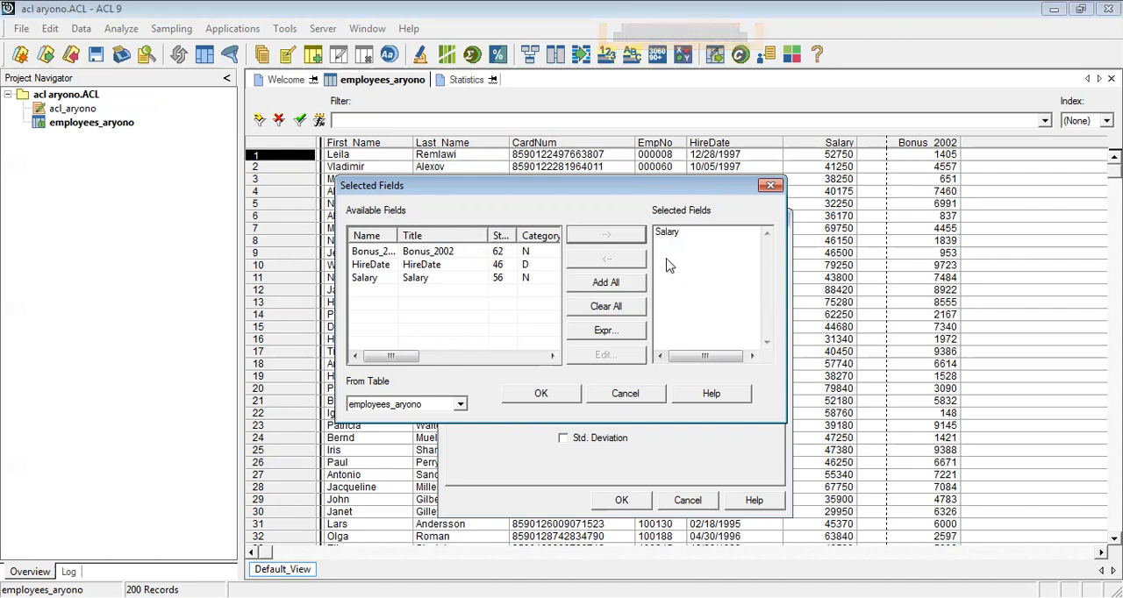
left_click(625, 307)
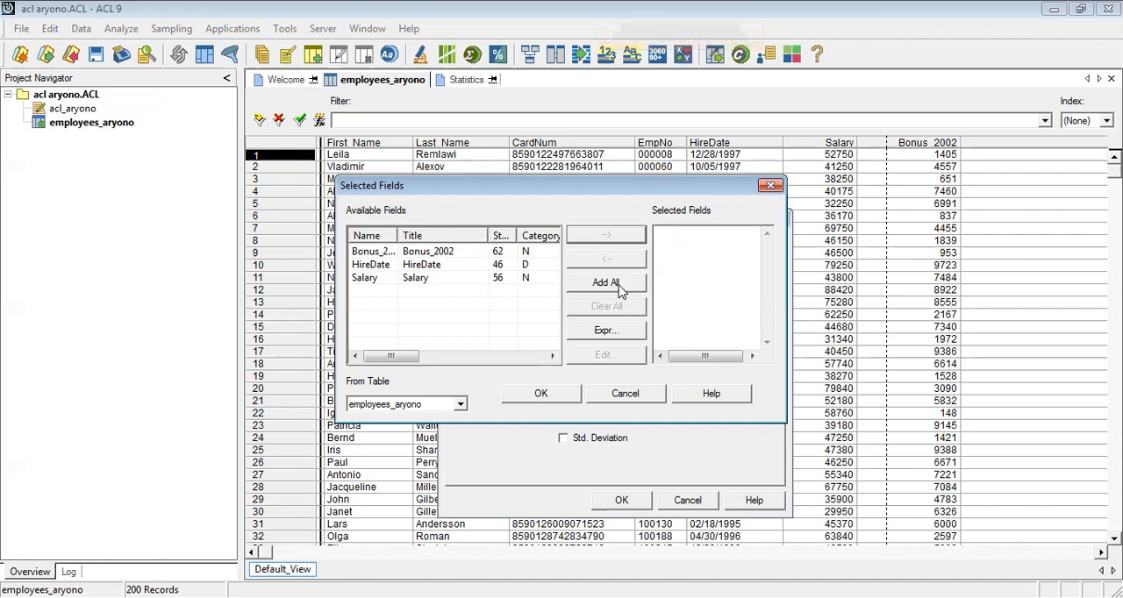
left_click(618, 288)
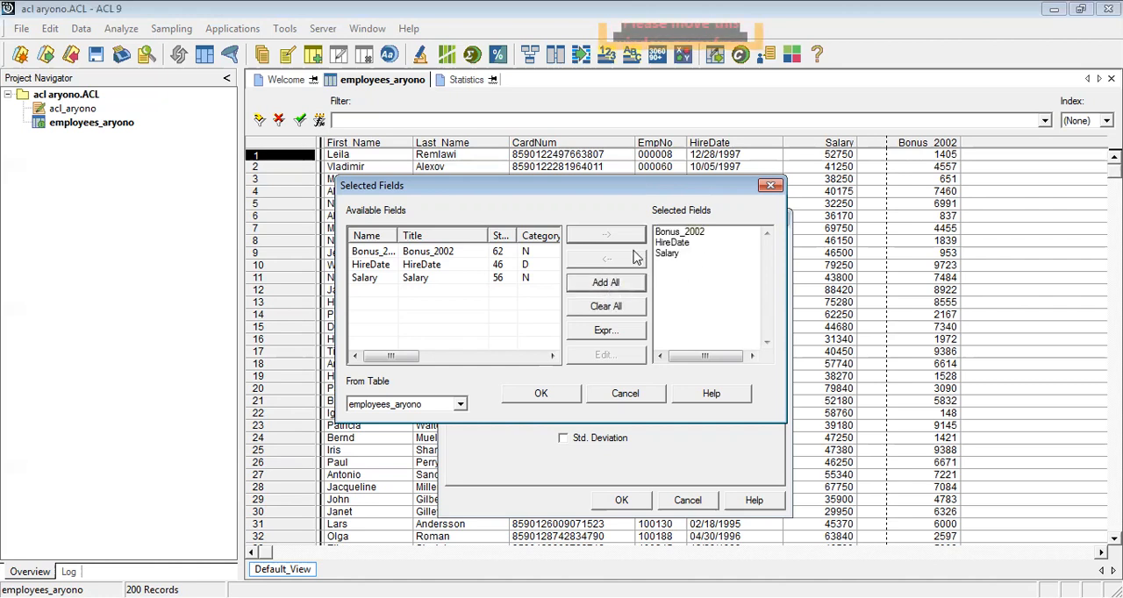
Confirm the three selected fields and run the statistics with output to the screen.
left_click(542, 394)
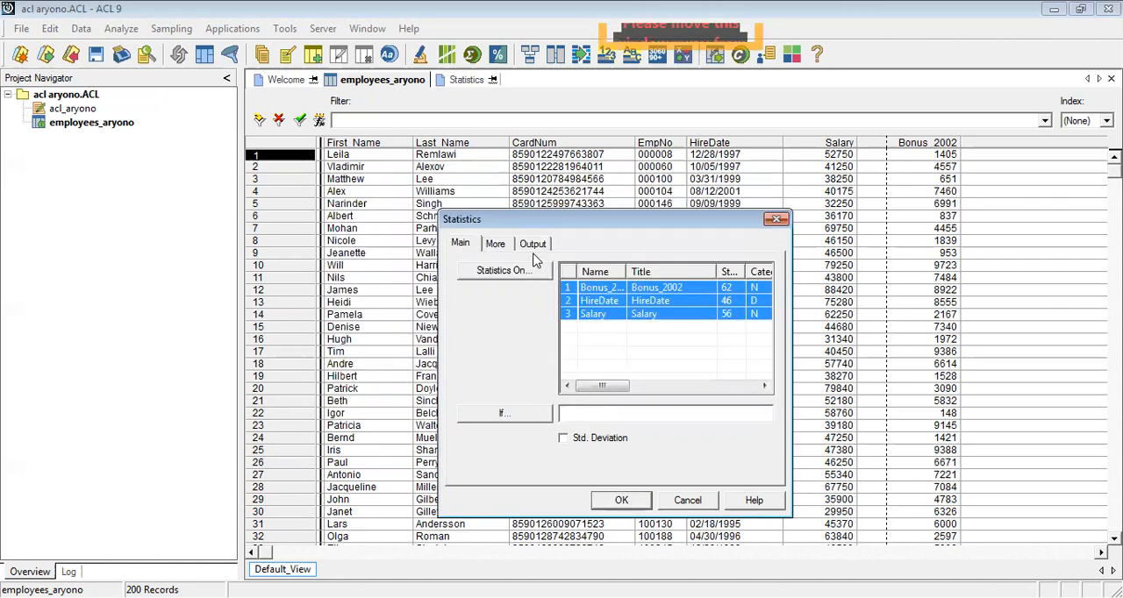
left_click(535, 244)
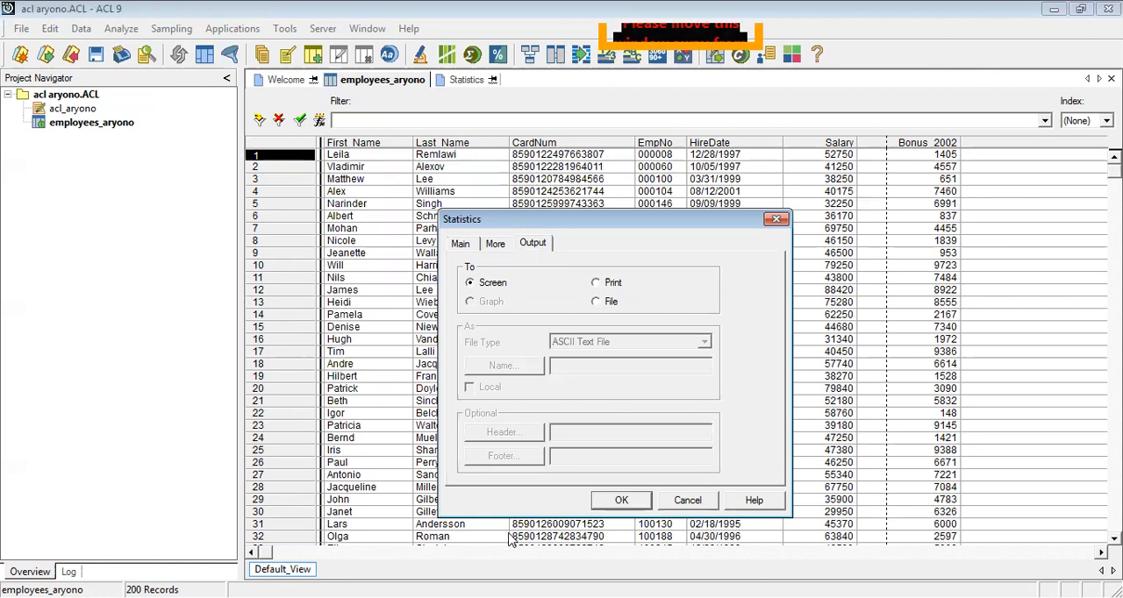
left_click(621, 500)
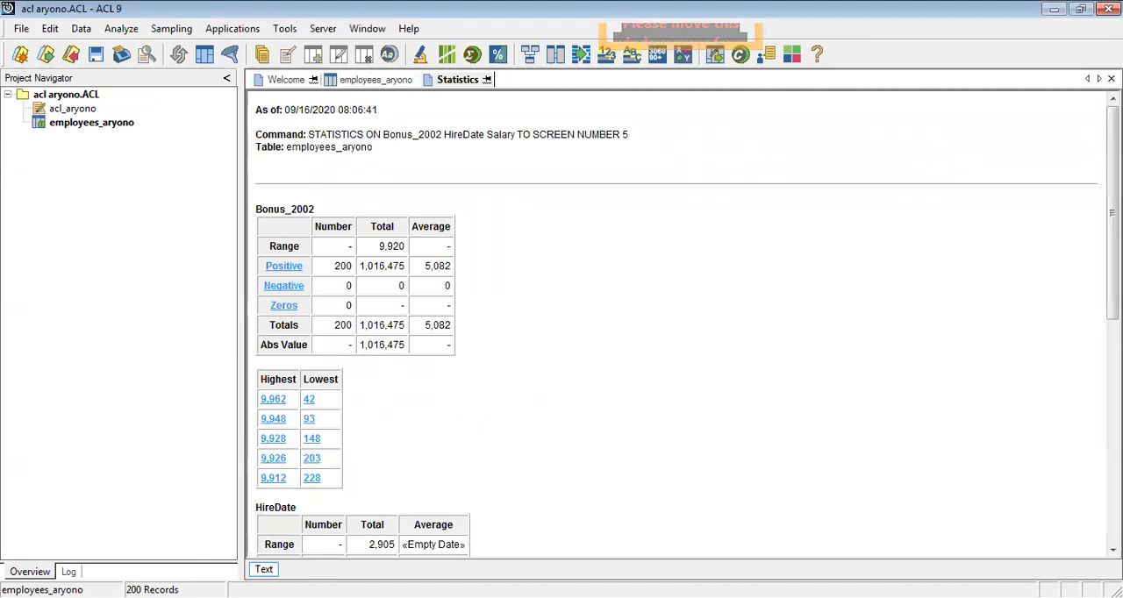
Examine the statistics results for Bonus_2002, HireDate and Salary, including their highest and lowest values.
scroll(686, 325, "down", 10)
scroll(686, 324, "down", 5)
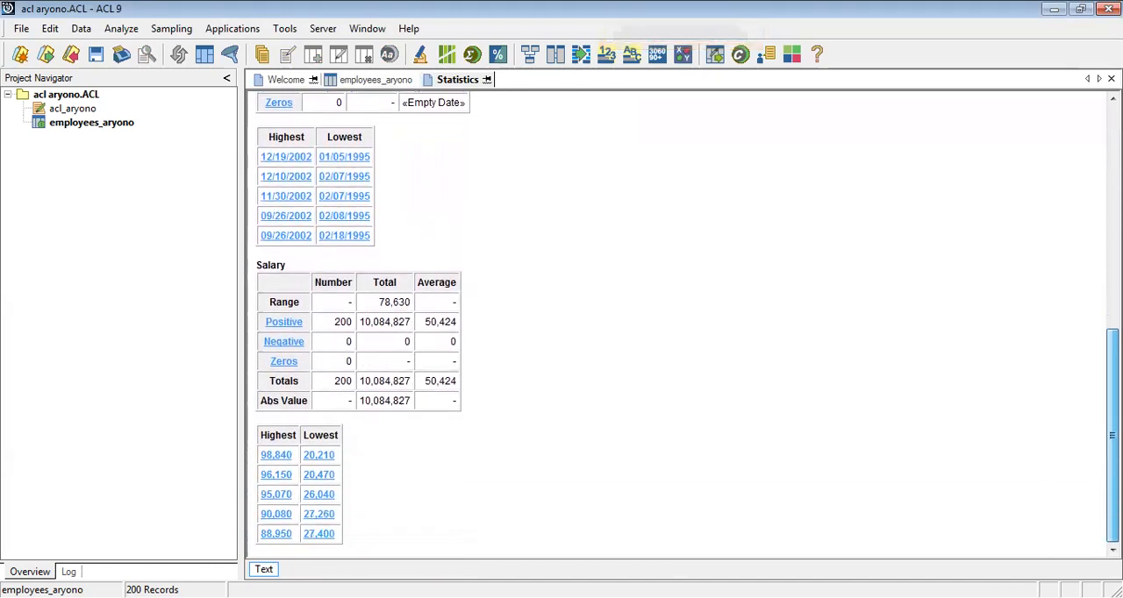
scroll(686, 324, "up", 15)
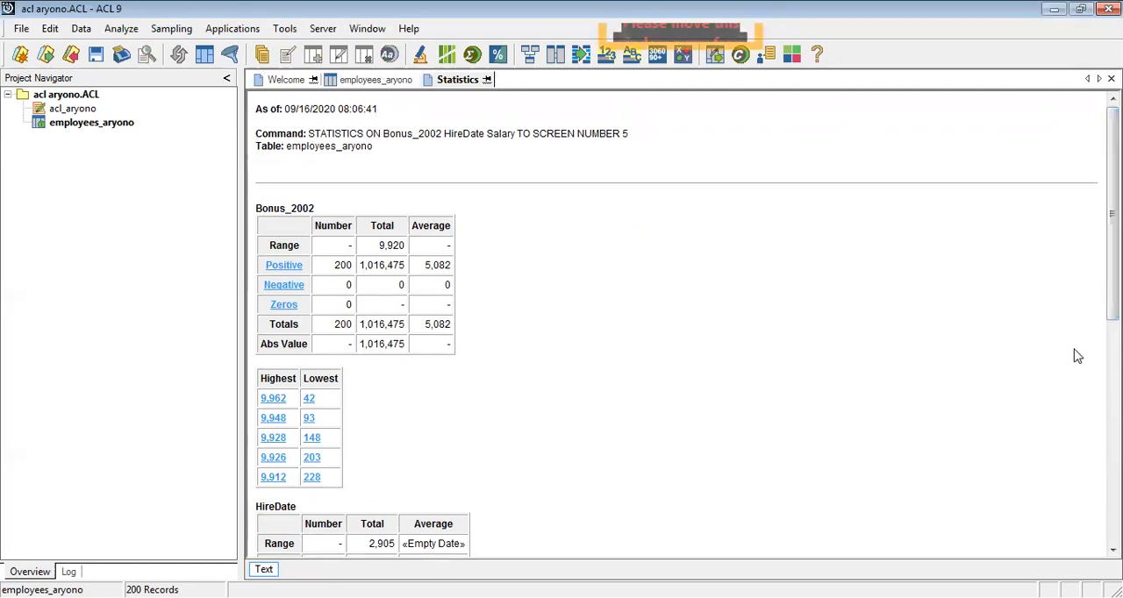
scroll(1077, 355, "down", 5)
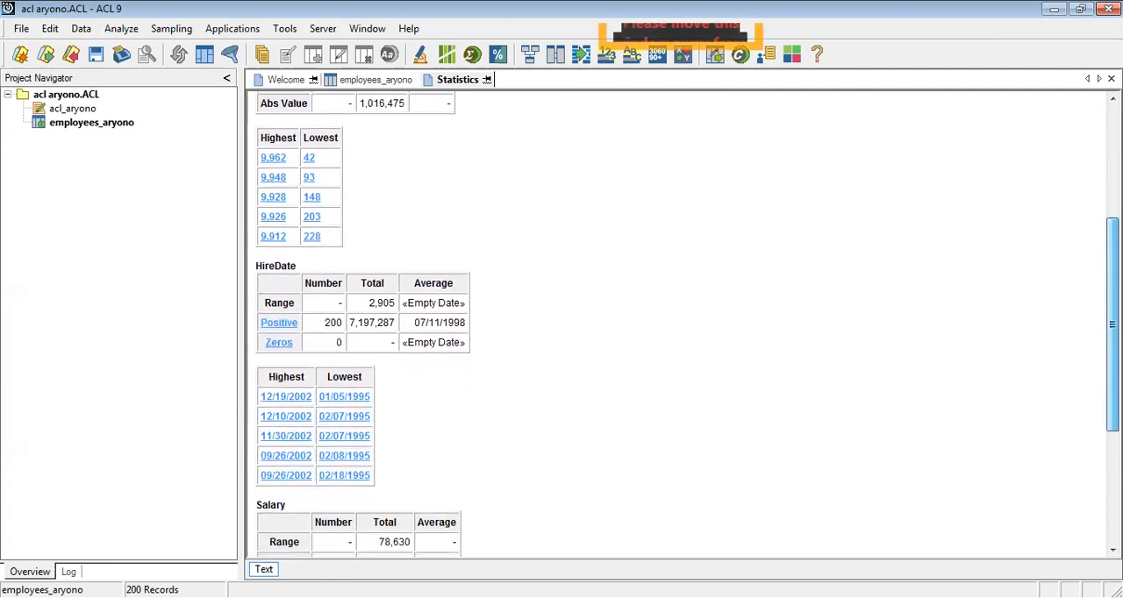
scroll(1077, 355, "down", 4)
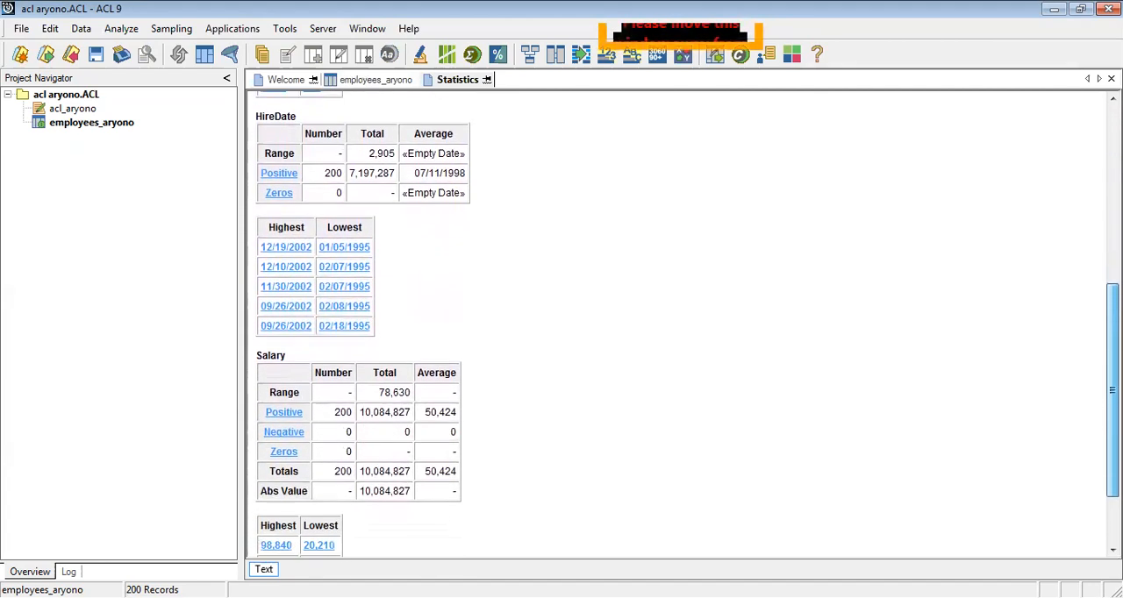
scroll(675, 322, "down", 3)
scroll(675, 322, "up", 2)
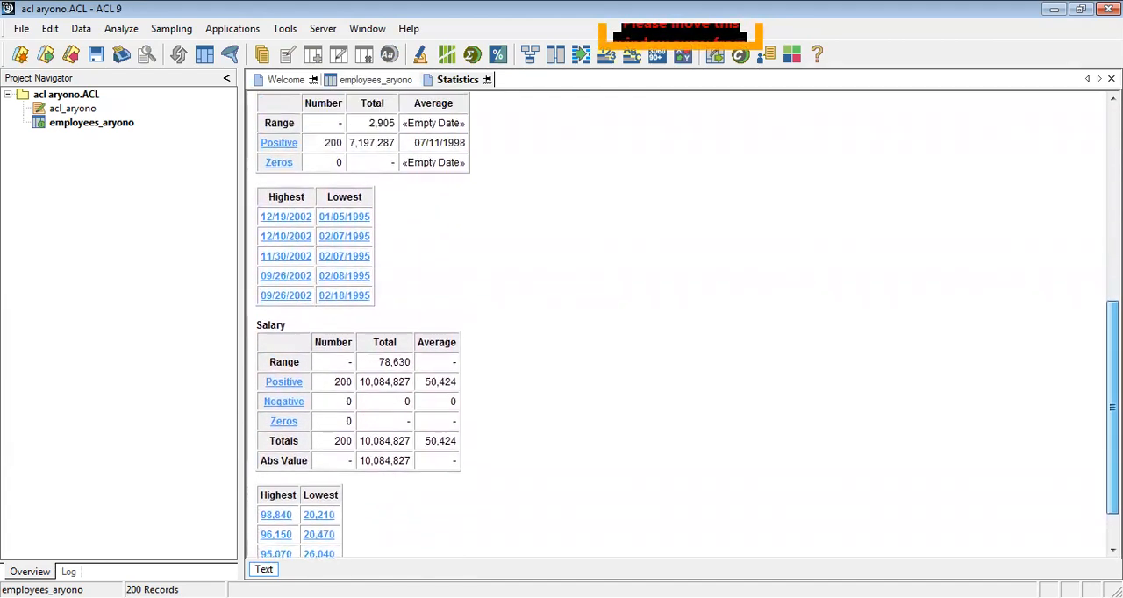
Drill down to the employee record with the highest Bonus_2002 value, 9,962, and return to the statistics results.
scroll(675, 322, "up", 10)
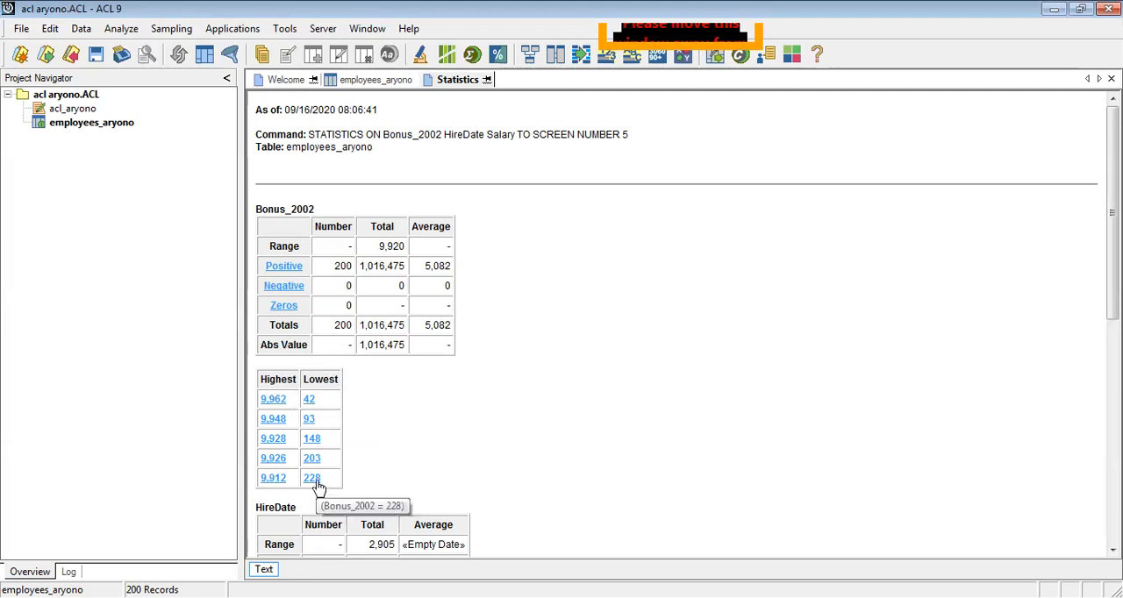
left_click(275, 402)
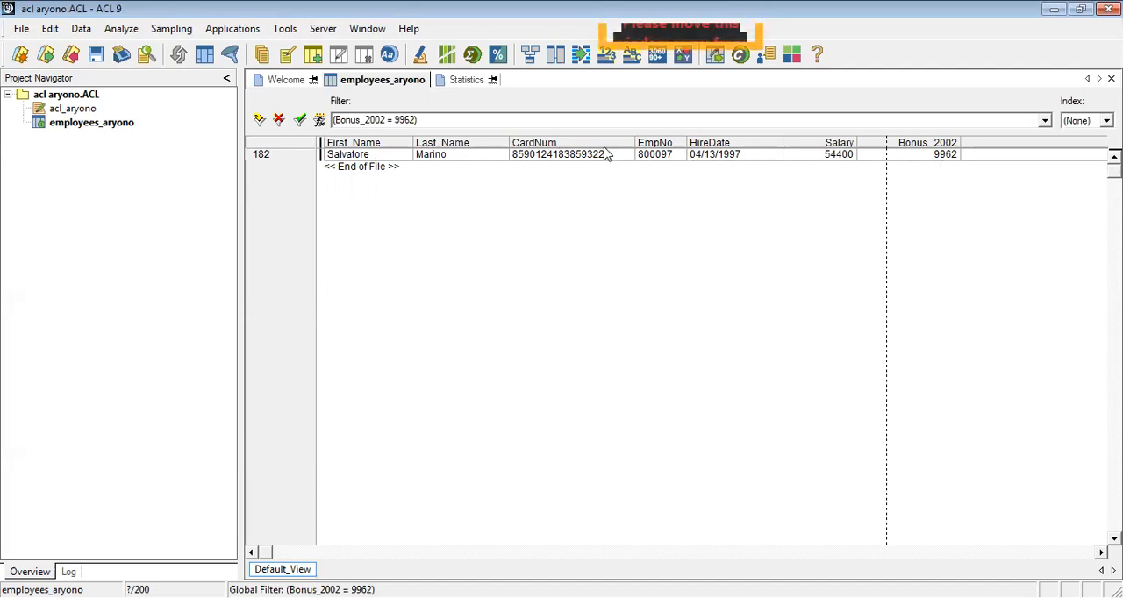
left_click(466, 80)
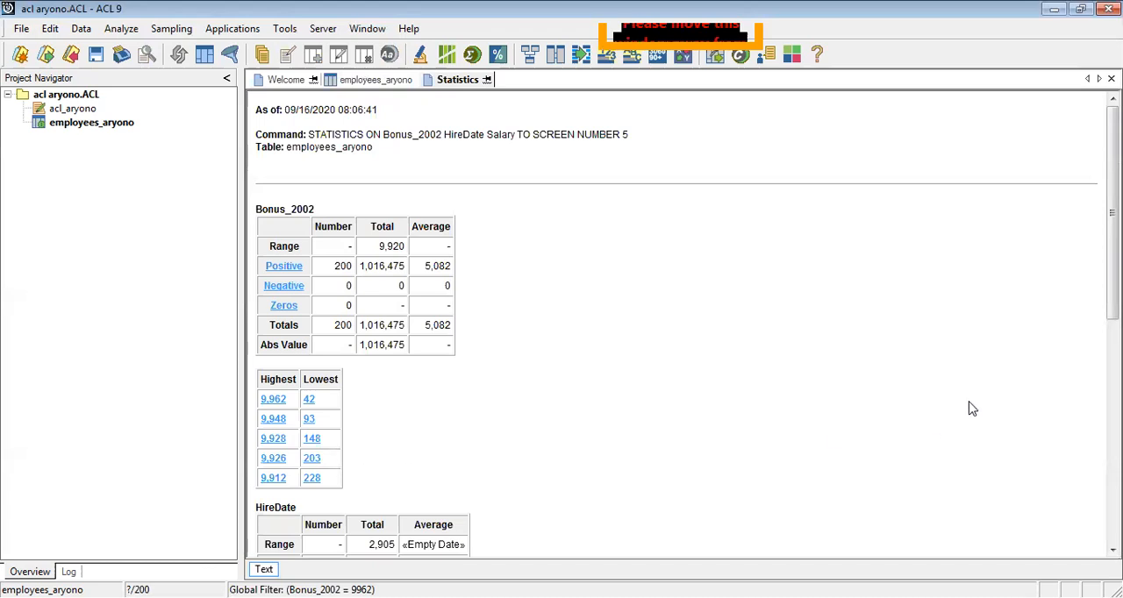
Review the HireDate and Salary statistics and drill down to the record with the lowest HireDate, 01/05/1995.
scroll(684, 324, "down", 8)
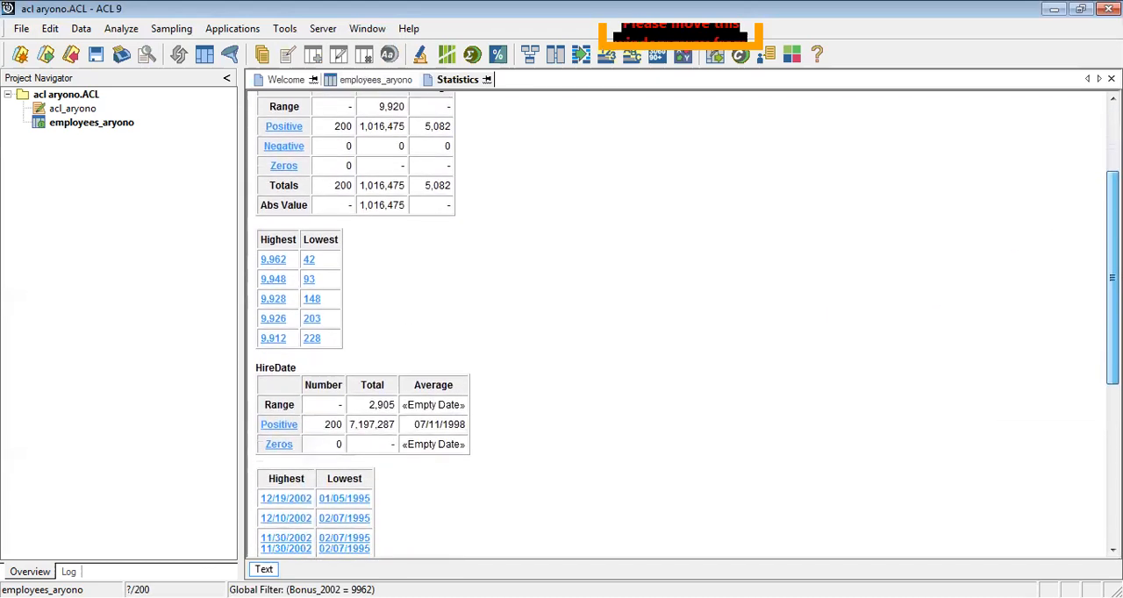
scroll(684, 324, "down", 2)
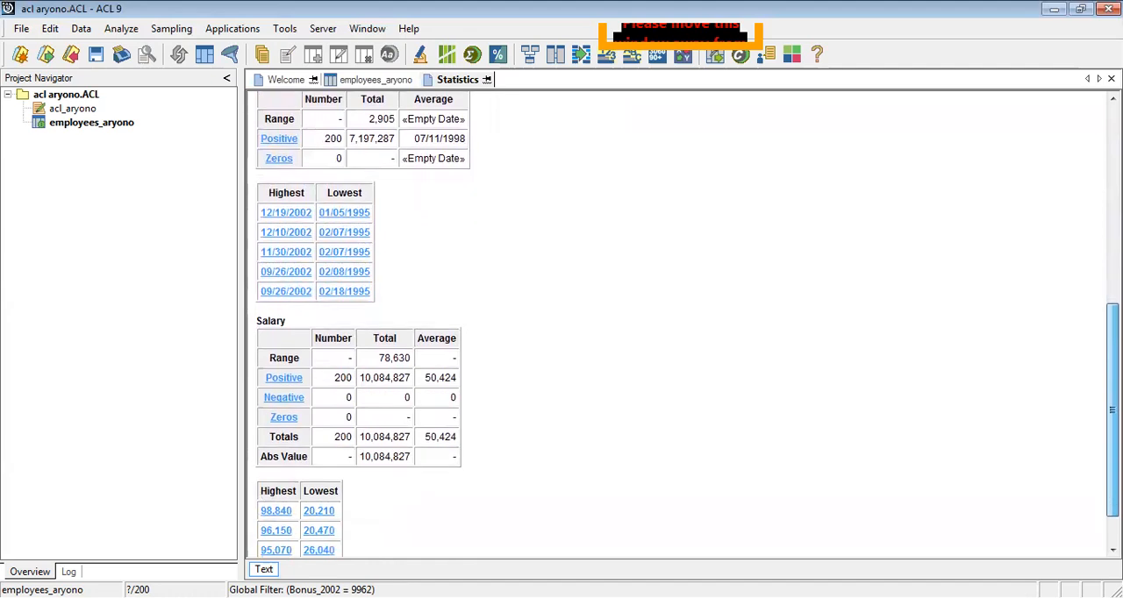
scroll(684, 324, "down", 1)
scroll(684, 324, "up", 2)
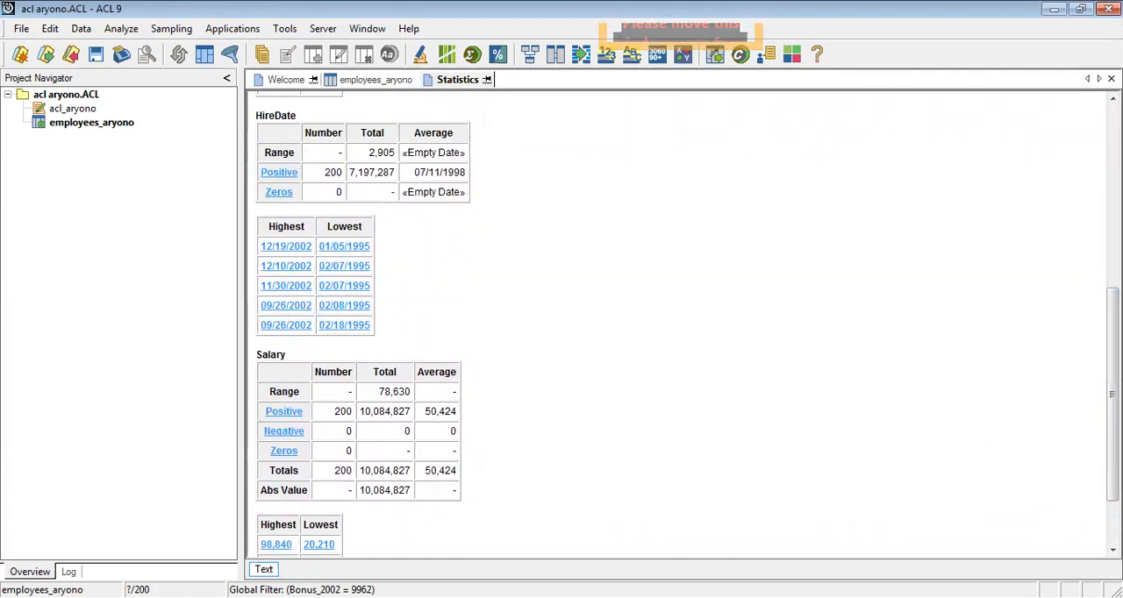
scroll(1057, 410, "down", 2)
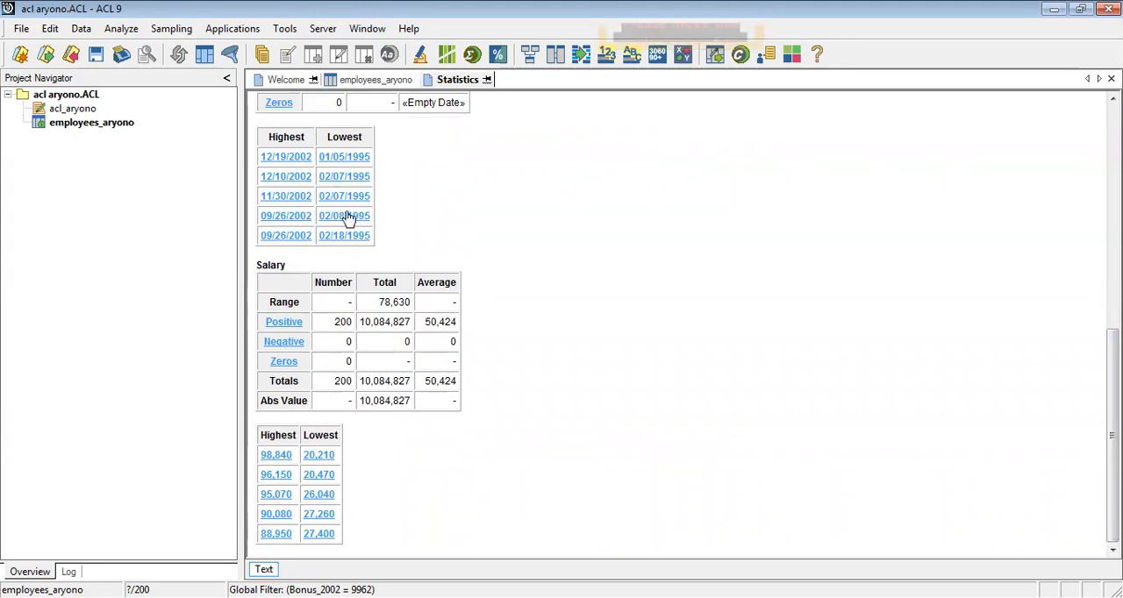
scroll(947, 329, "up", 3)
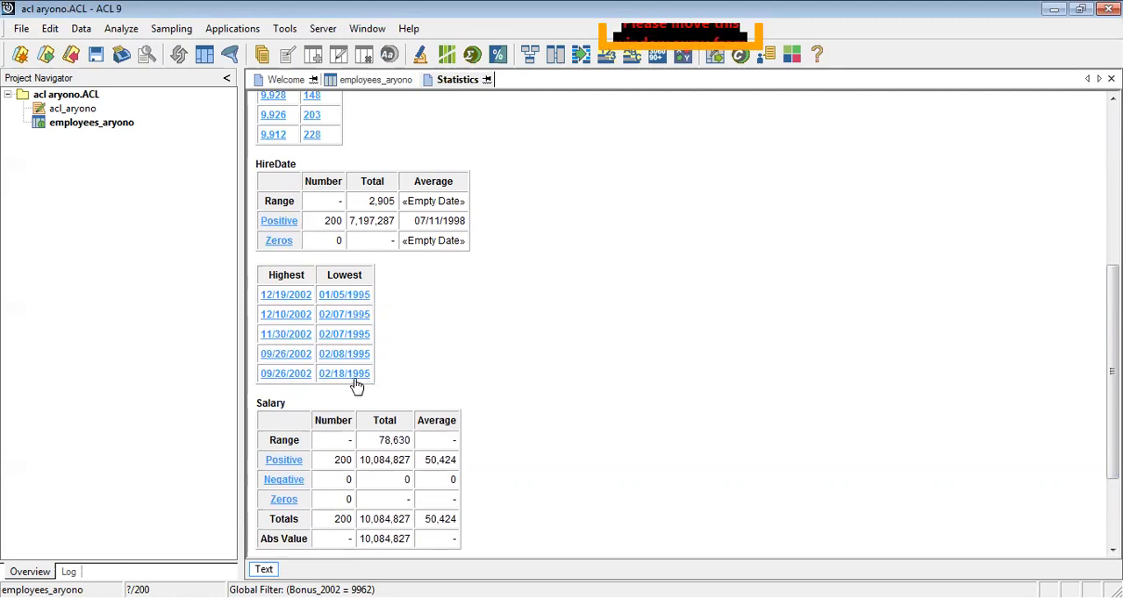
left_click(355, 301)
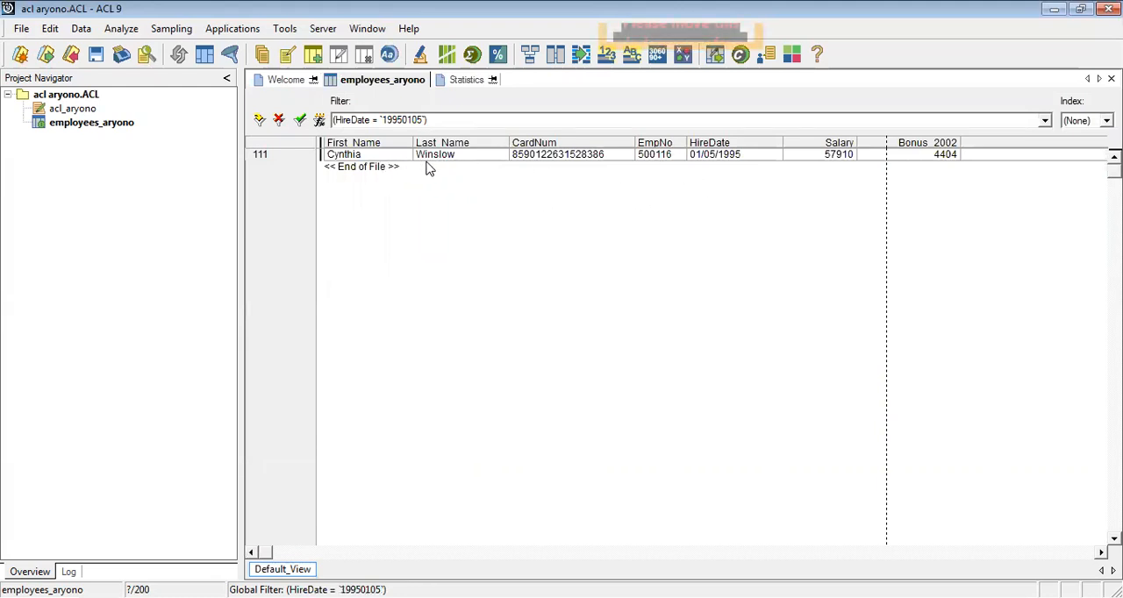
Review the Salary statistics, drill down to the record with the highest Salary, 98,840, and return to the statistics results.
left_click(463, 81)
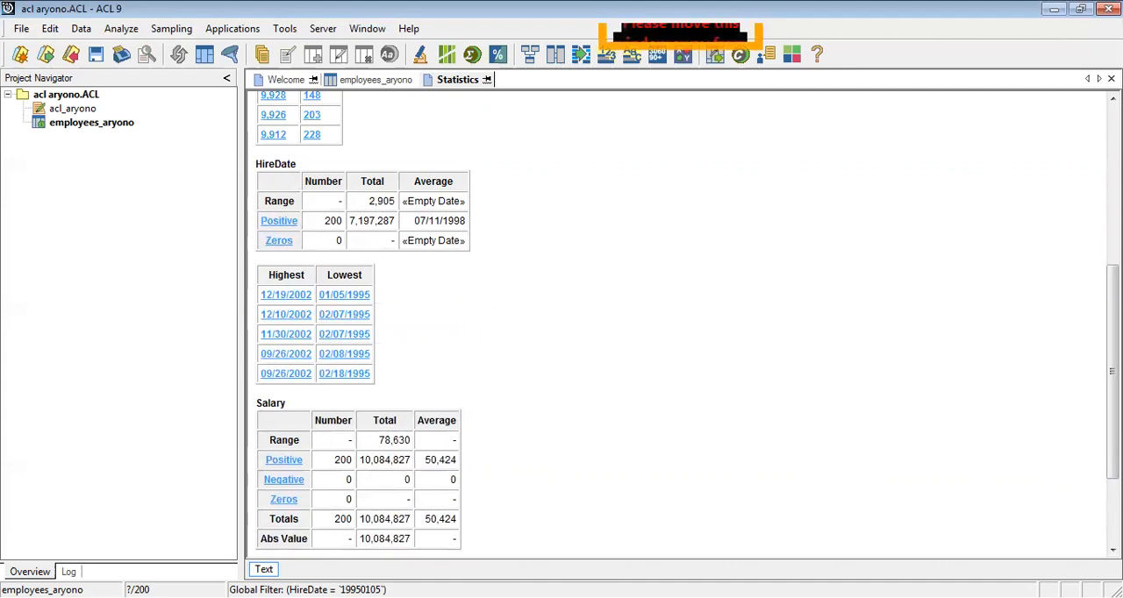
scroll(571, 254, "down", 3)
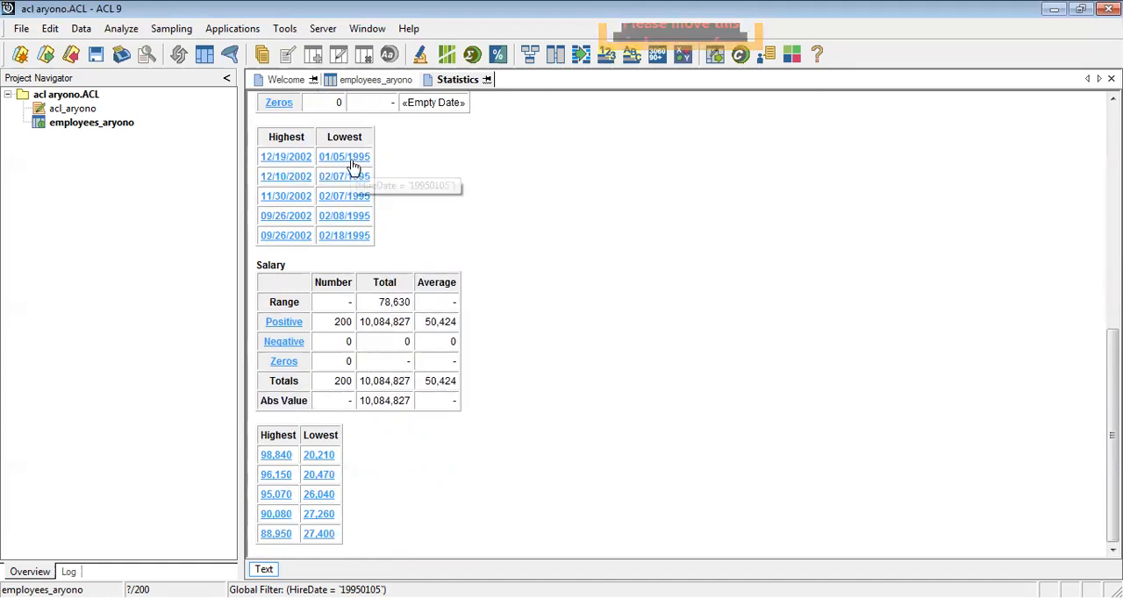
left_click(276, 456)
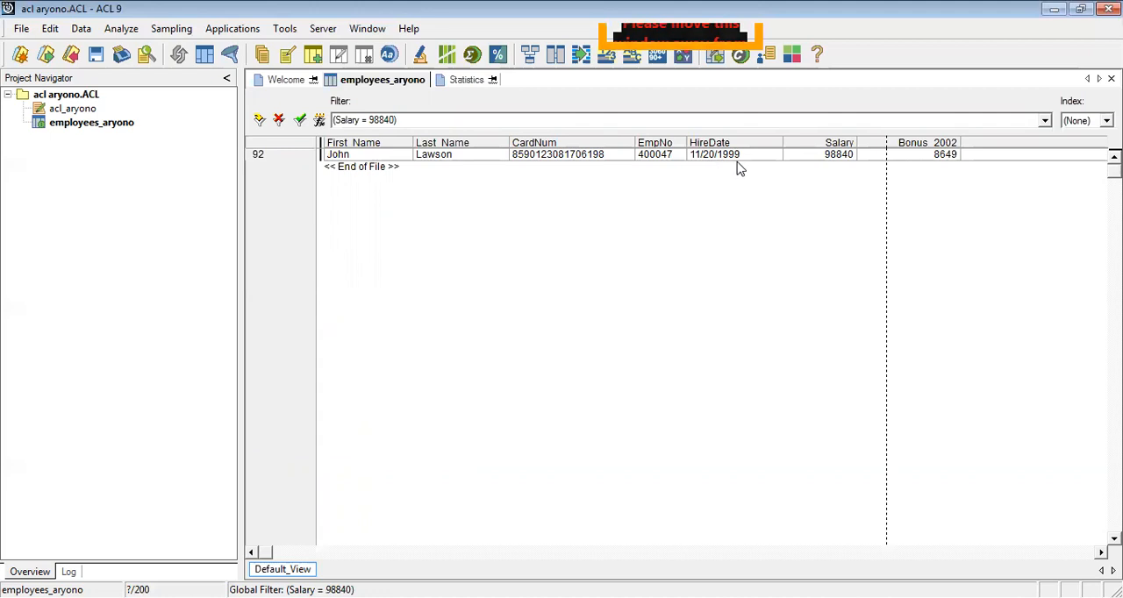
left_click(470, 81)
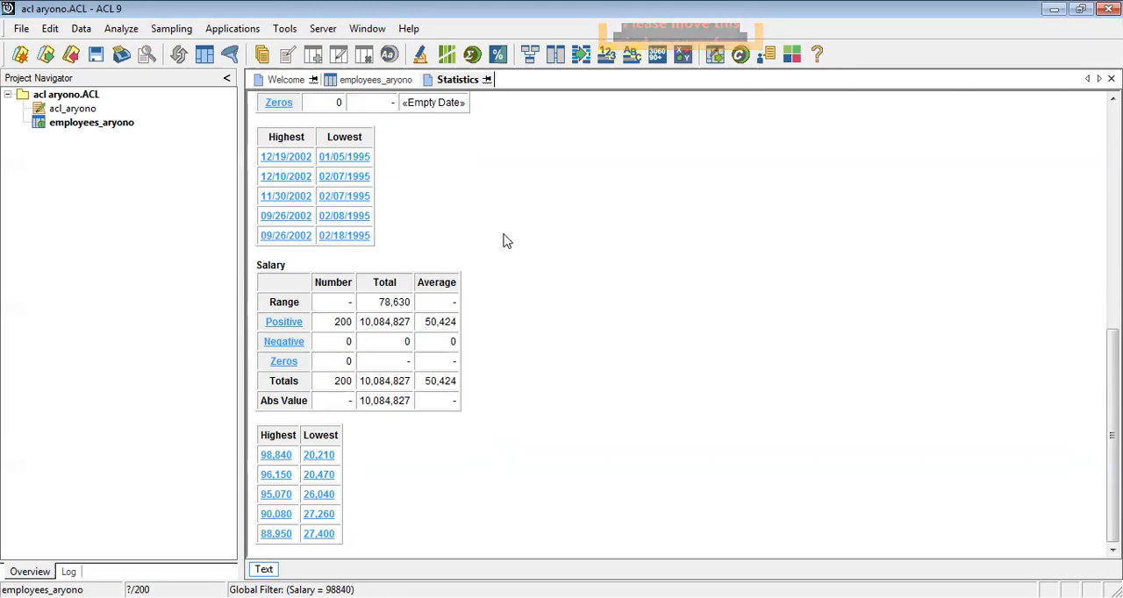
Run the Profile command on all available fields of the employees_aryono table, Bonus_2002 and Salary, without an If condition.
left_click(386, 81)
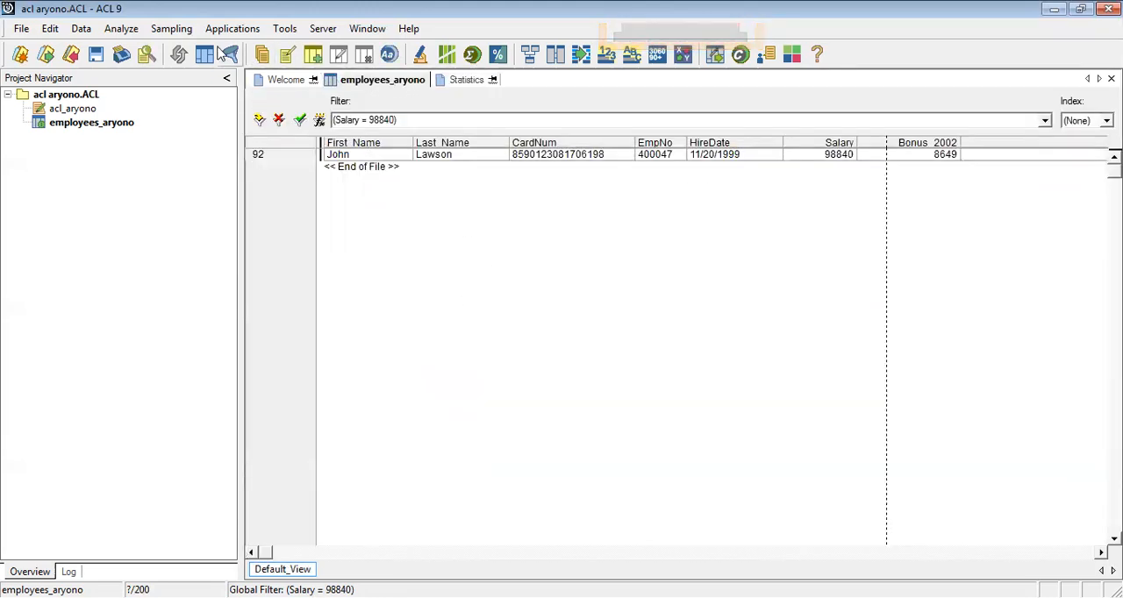
left_click(127, 31)
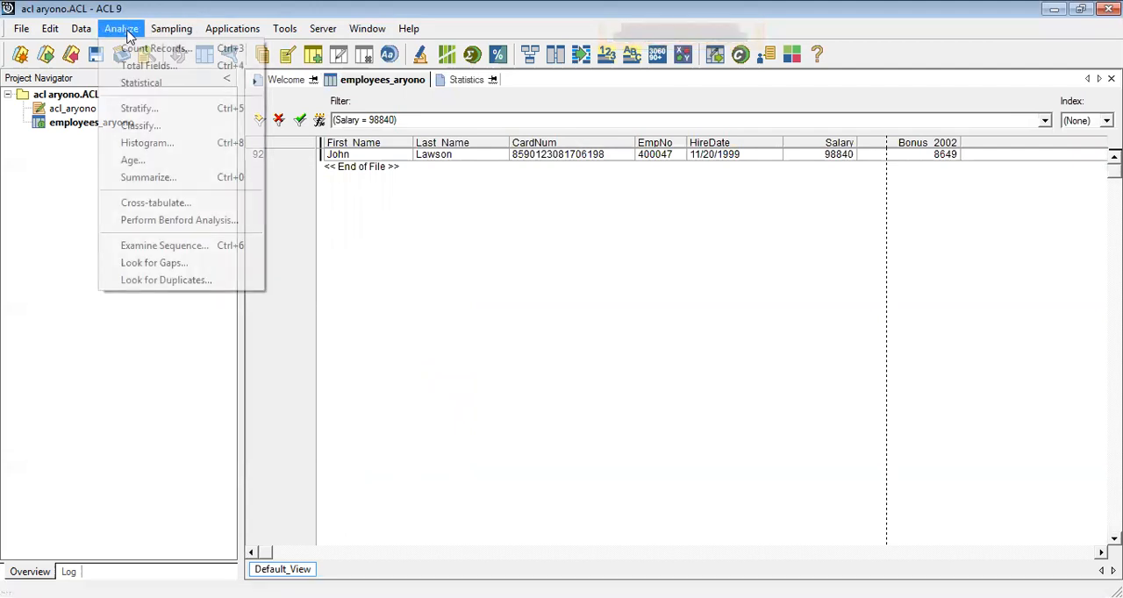
mouse_move(171, 91)
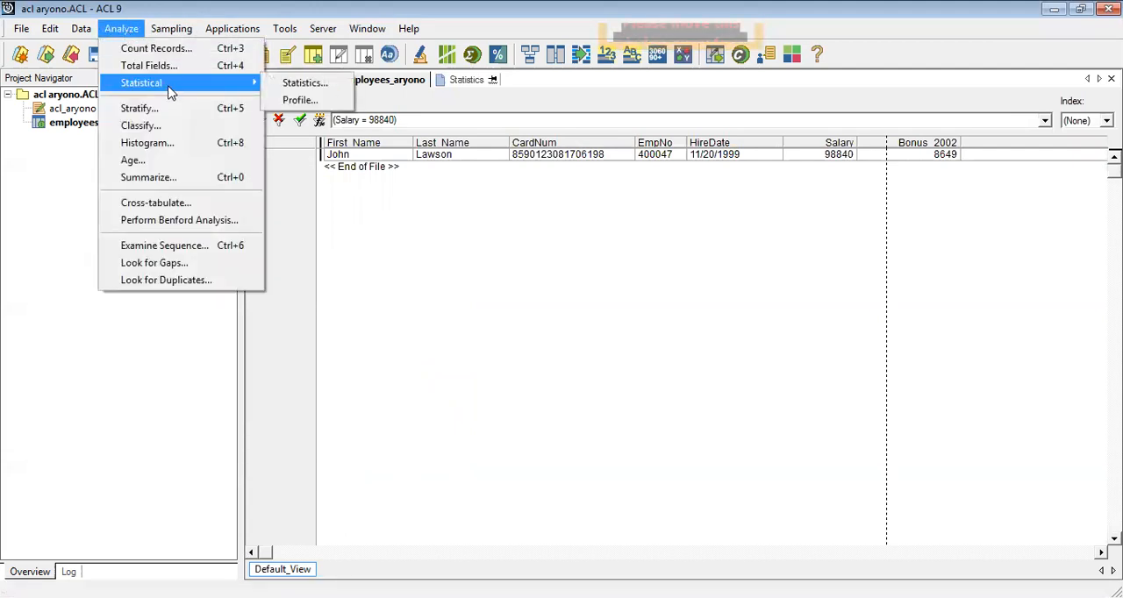
left_click(296, 101)
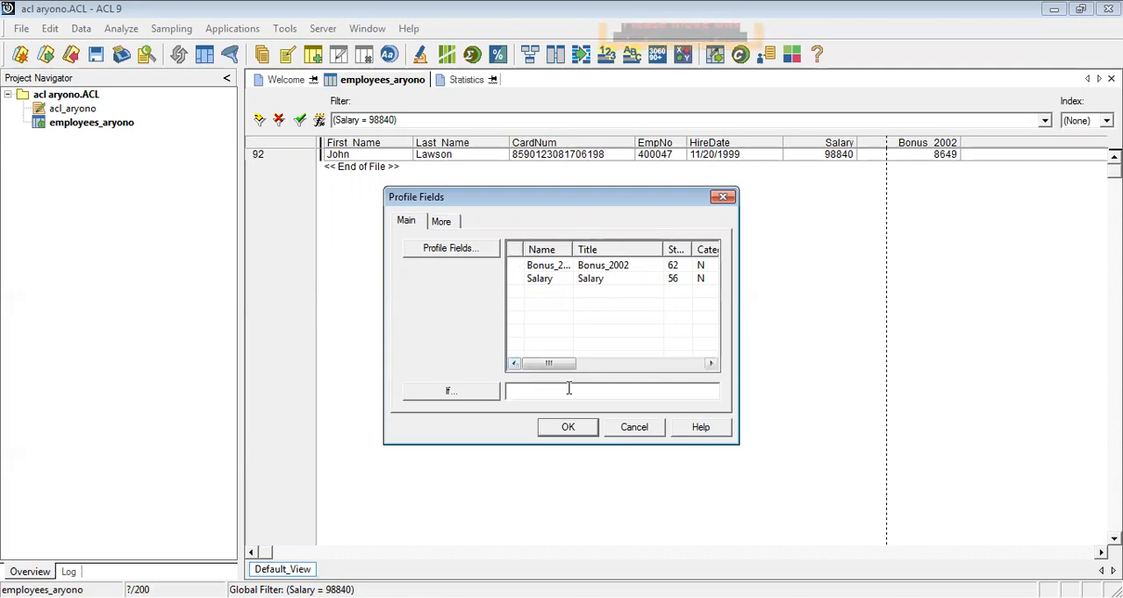
left_click(451, 250)
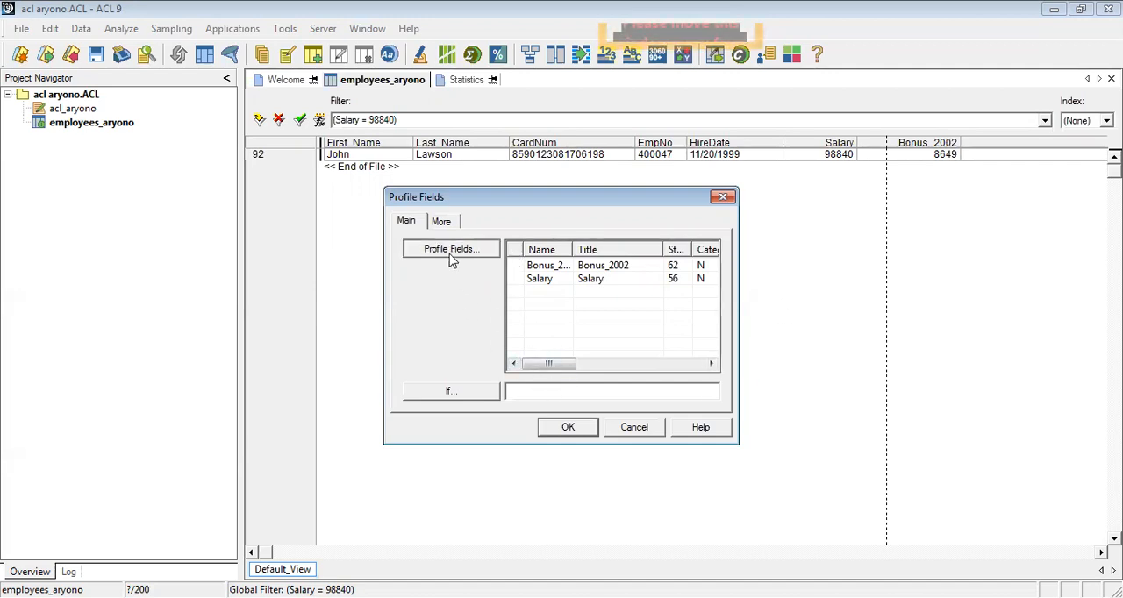
left_click(633, 286)
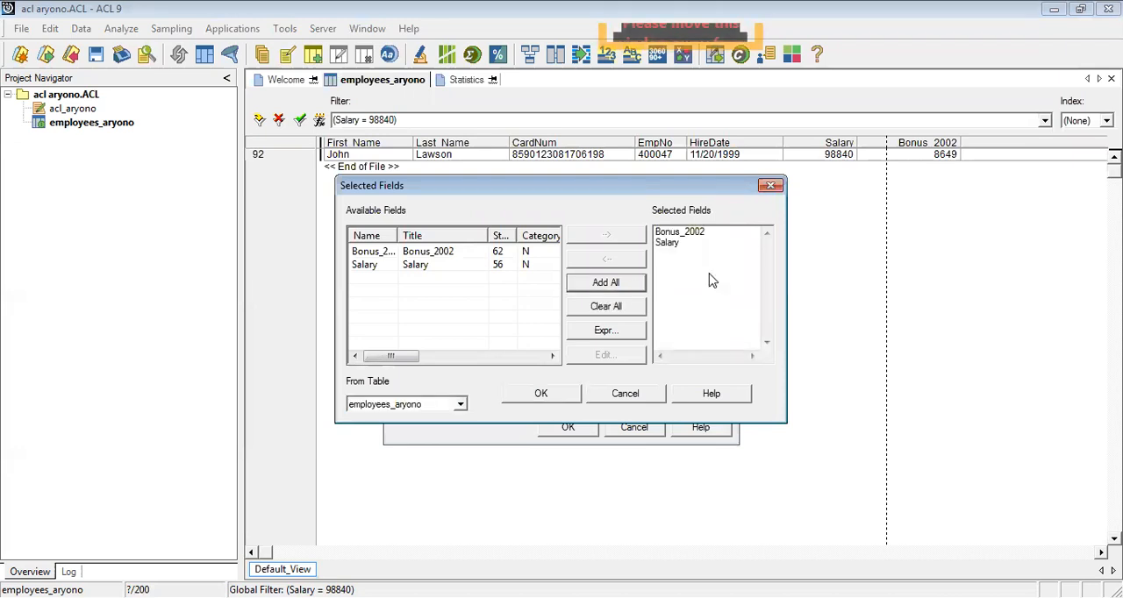
left_click(540, 395)
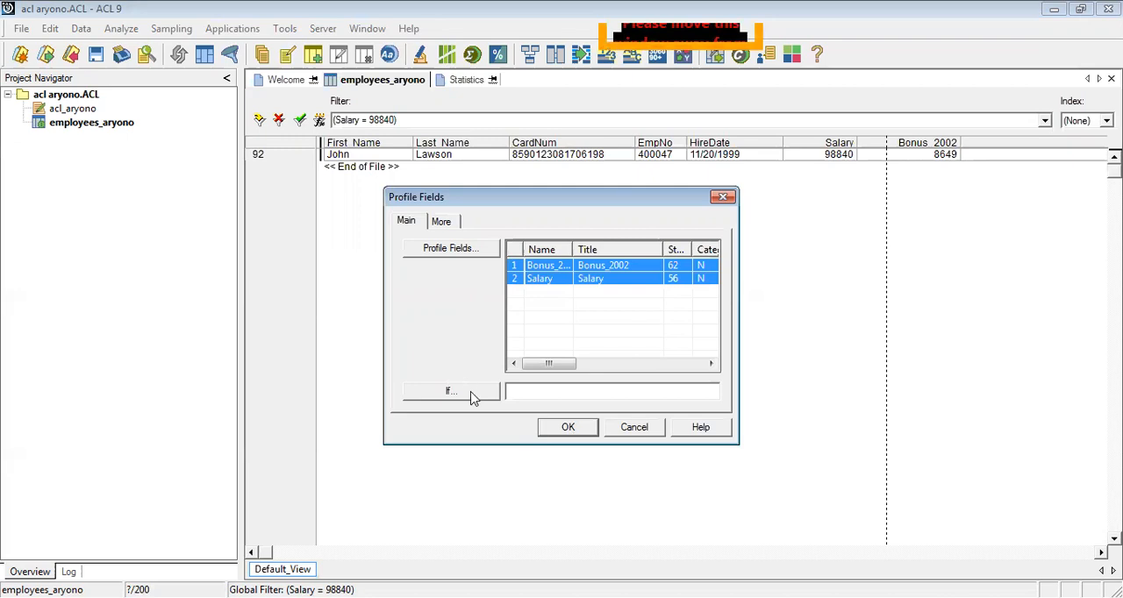
left_click(567, 430)
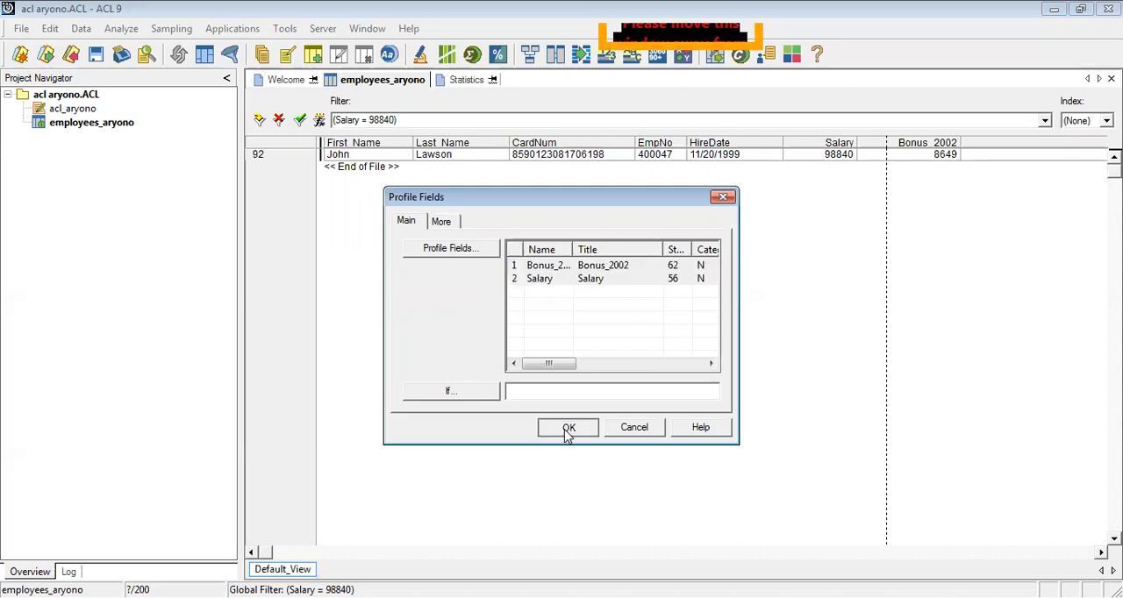